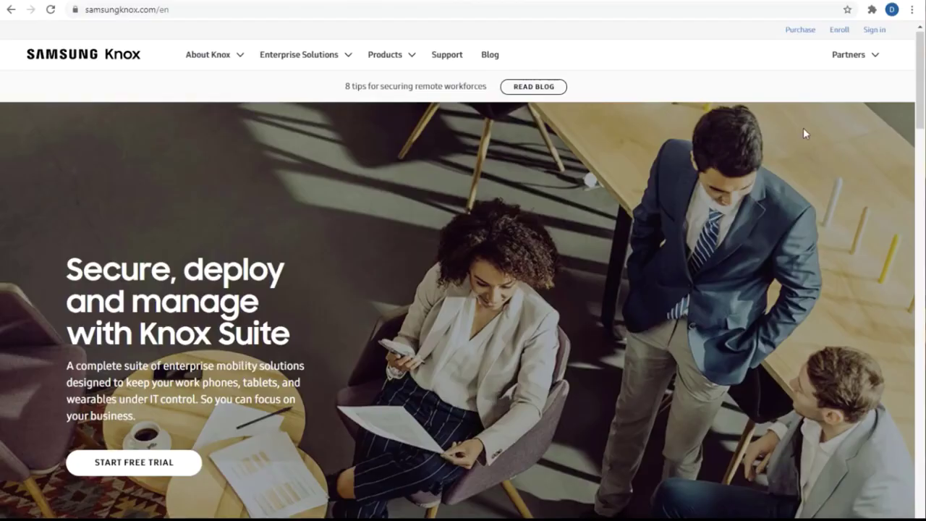
# Open the Knox MSP Program page from Partners > For MSPs and scroll through it
pyautogui.moveTo(837, 62)
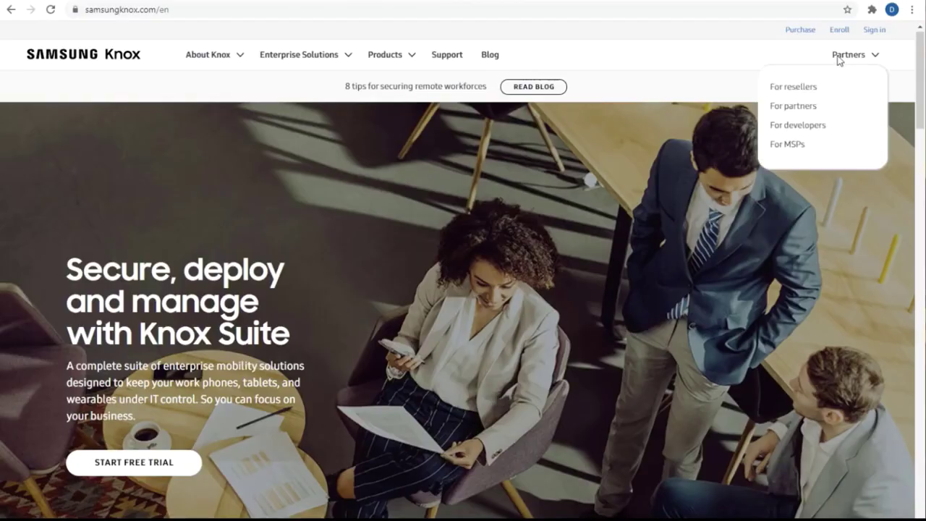
pyautogui.click(803, 144)
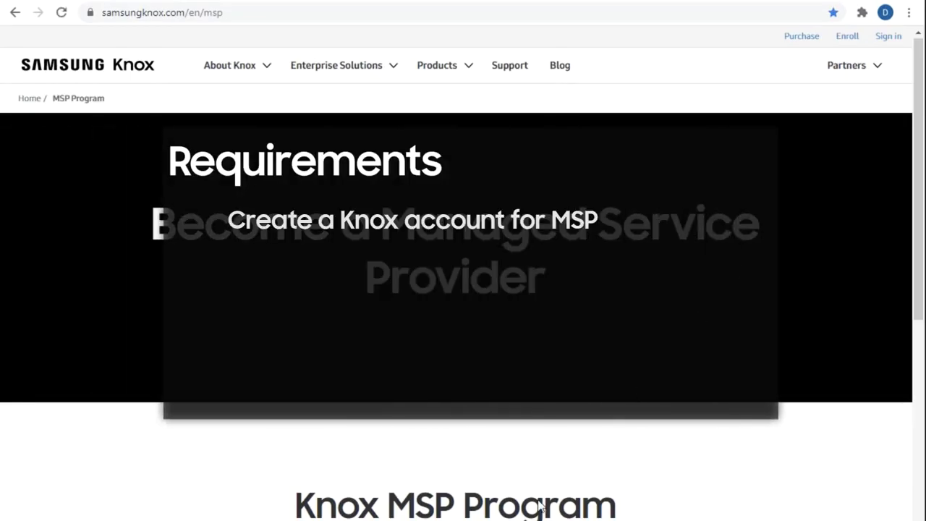
pyautogui.scroll(-4, 538, 506)
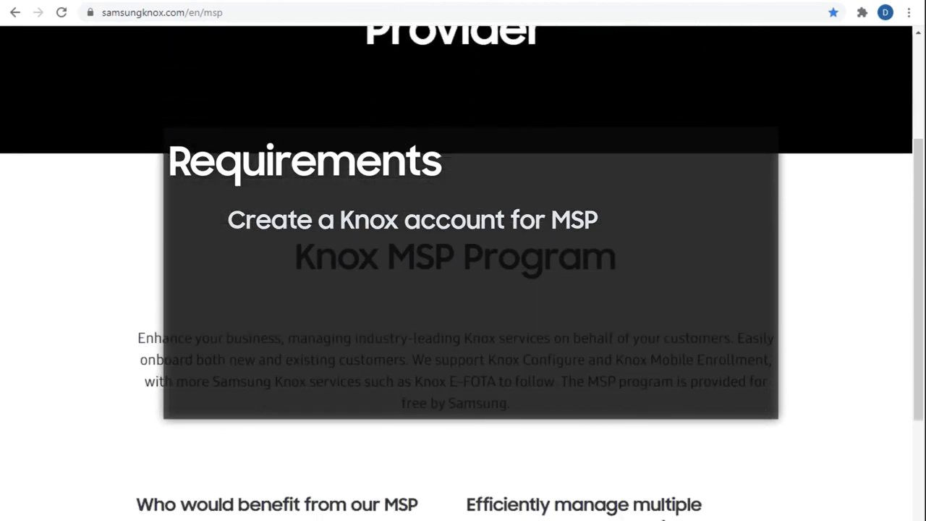
pyautogui.scroll(-5, 463, 289)
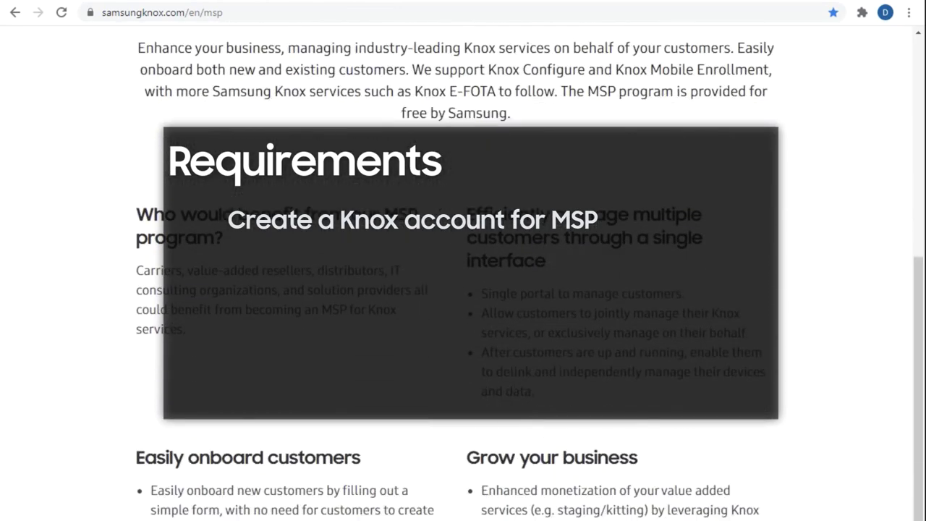
pyautogui.scroll(-3, 463, 290)
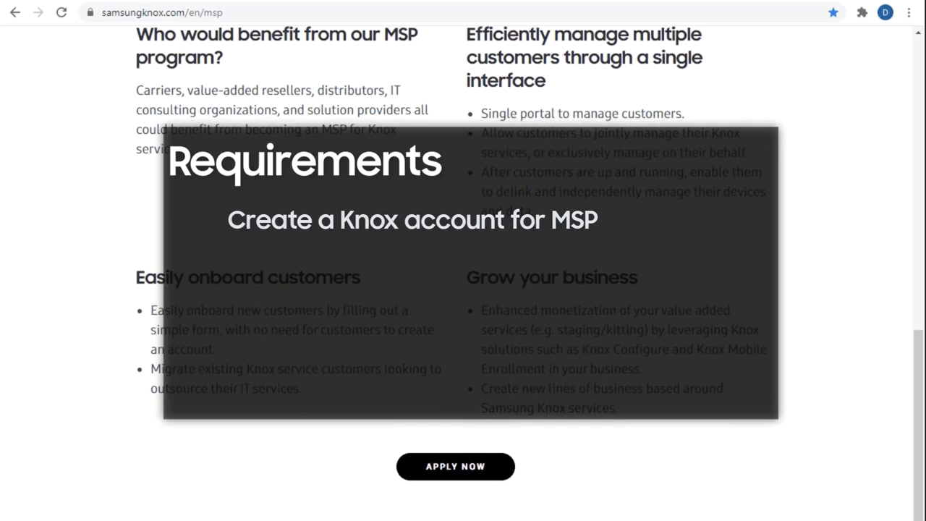
# Apply for the Knox MSP program to reach the Knox solutions page
pyautogui.click(485, 470)
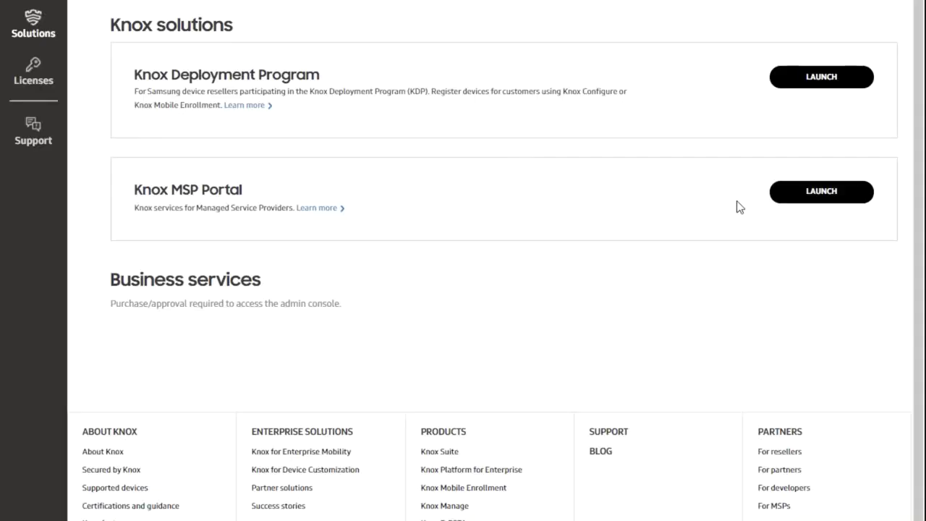
# Launch the Knox MSP Portal and show the Customers list
pyautogui.click(804, 193)
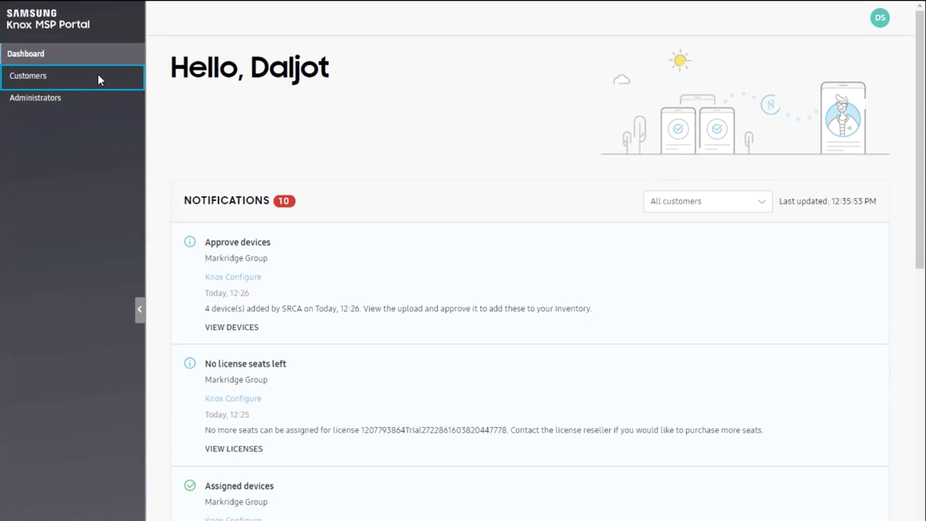
pyautogui.click(98, 73)
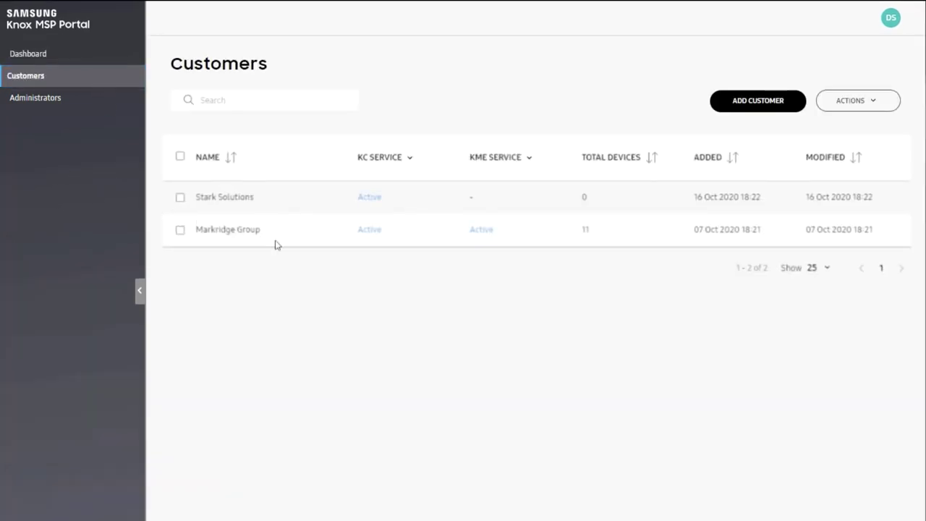
# Look up an existing customer by its pasted Knox Customer ID and request to add it
pyautogui.click(743, 101)
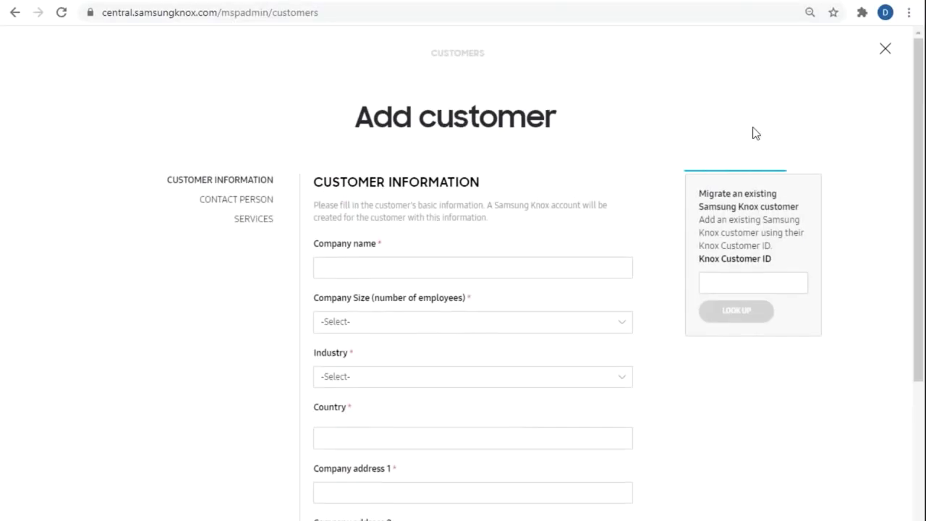
pyautogui.click(748, 280)
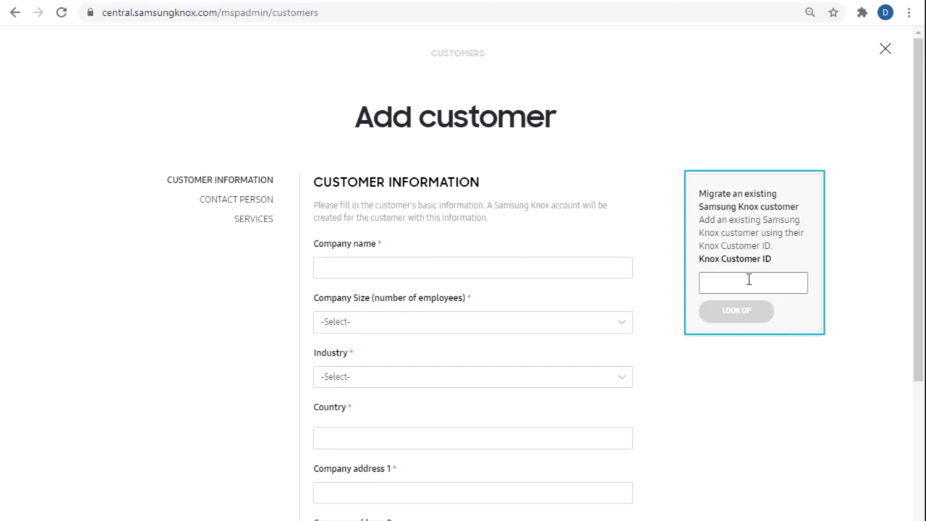
pyautogui.hotkey('ctrl', 'v')
pyautogui.click(745, 310)
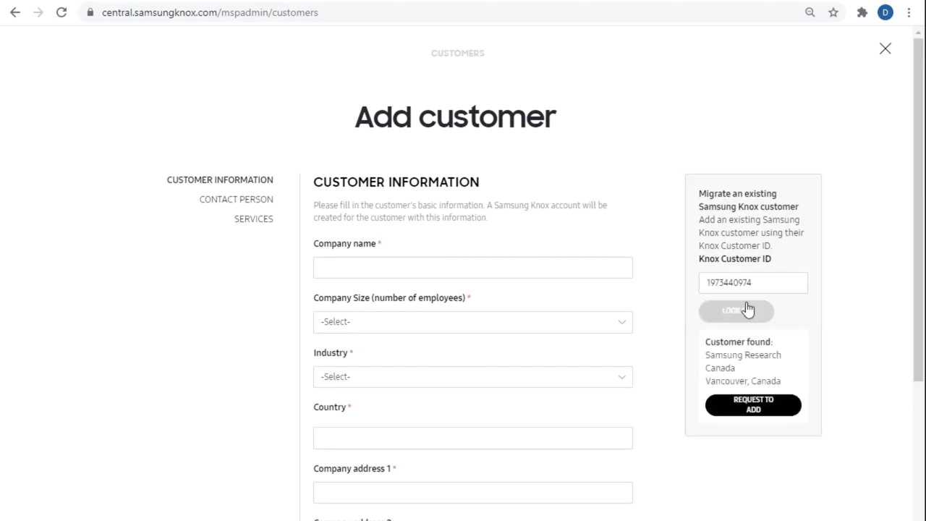
pyautogui.click(734, 409)
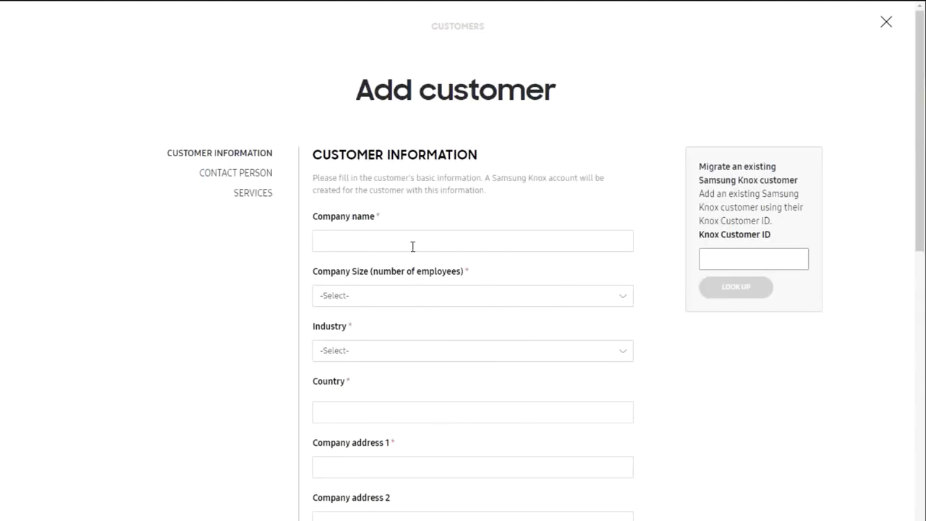
# Enter the company name Good Company and set the company size to 1000+
pyautogui.click(410, 244)
pyautogui.write('Good Company')
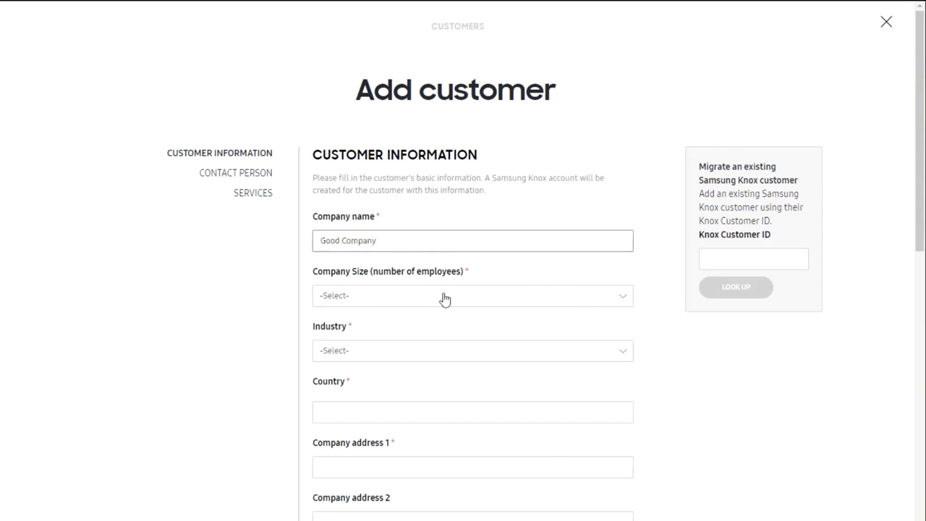
pyautogui.click(440, 297)
pyautogui.click(410, 454)
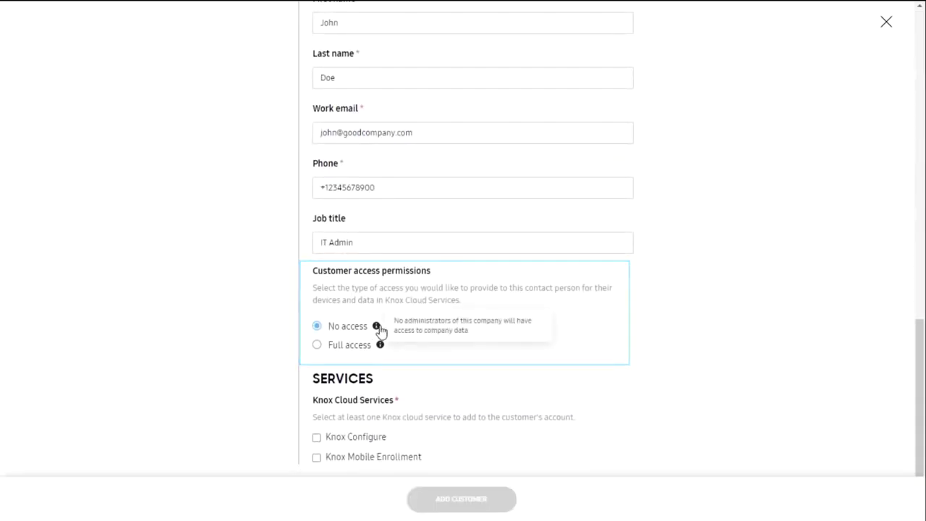
# Give the contact Full access and select the Knox Configure and Knox Mobile Enrollment services
pyautogui.moveTo(381, 350)
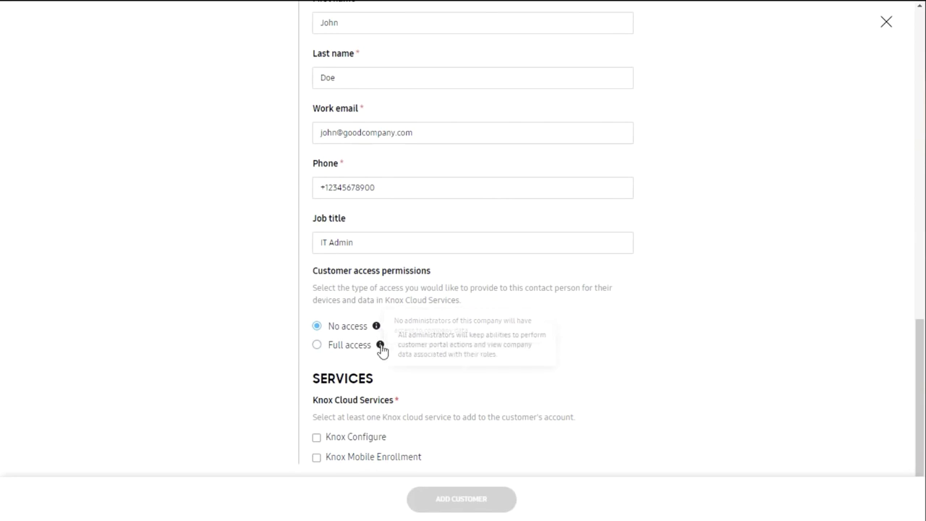
pyautogui.click(326, 346)
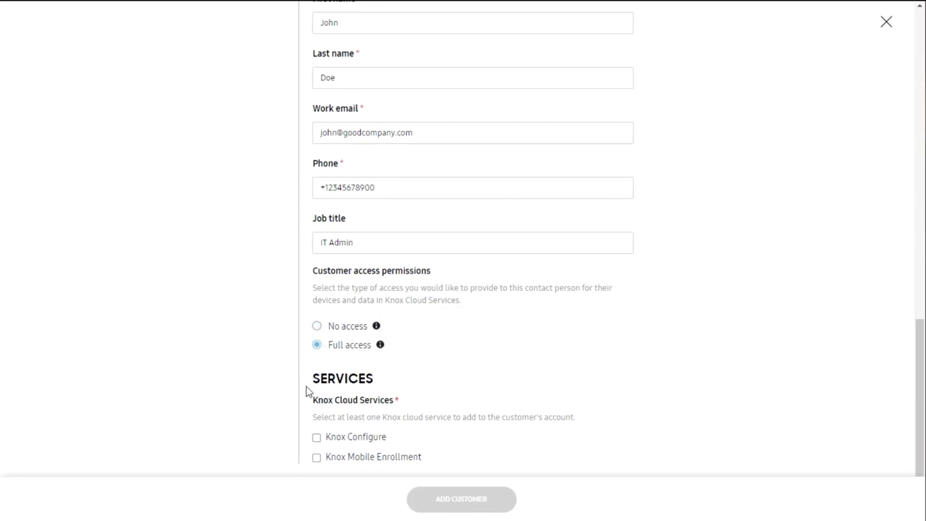
pyautogui.click(317, 435)
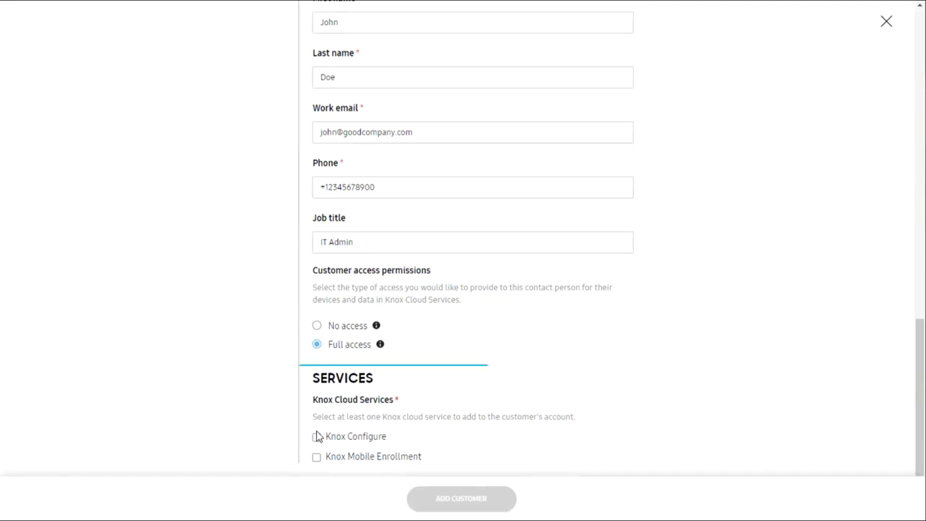
pyautogui.click(340, 463)
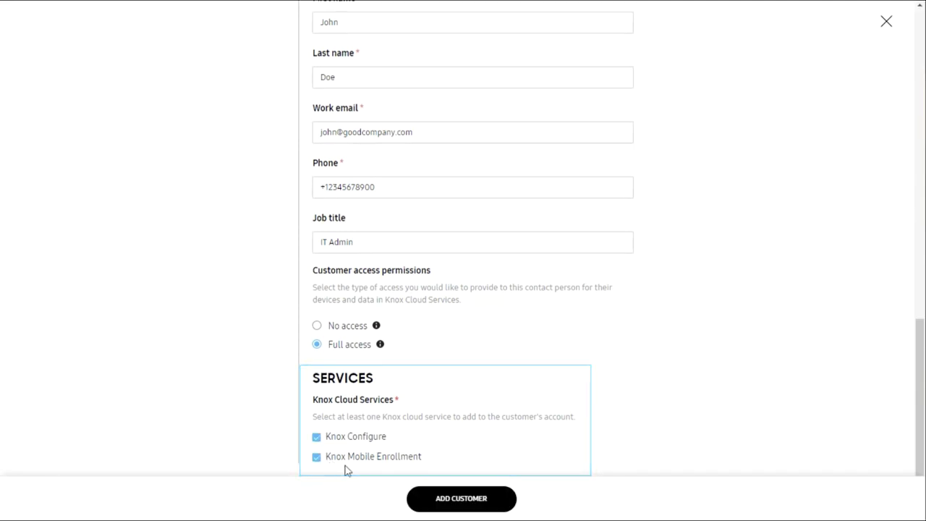
# Submit the form so Good Company is listed with KC and KME active
pyautogui.click(438, 509)
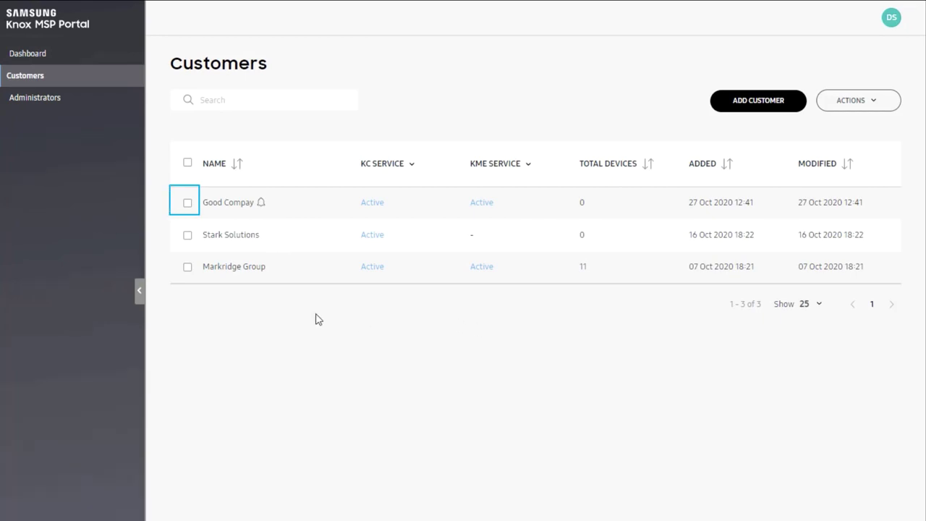
# Change Good Company's contact access to No access in Manage customer account and save
pyautogui.click(188, 206)
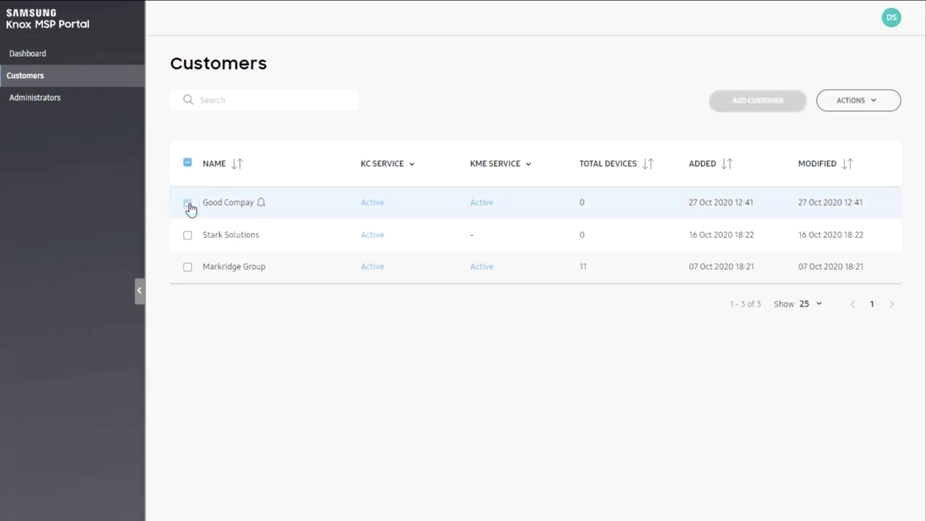
pyautogui.click(852, 103)
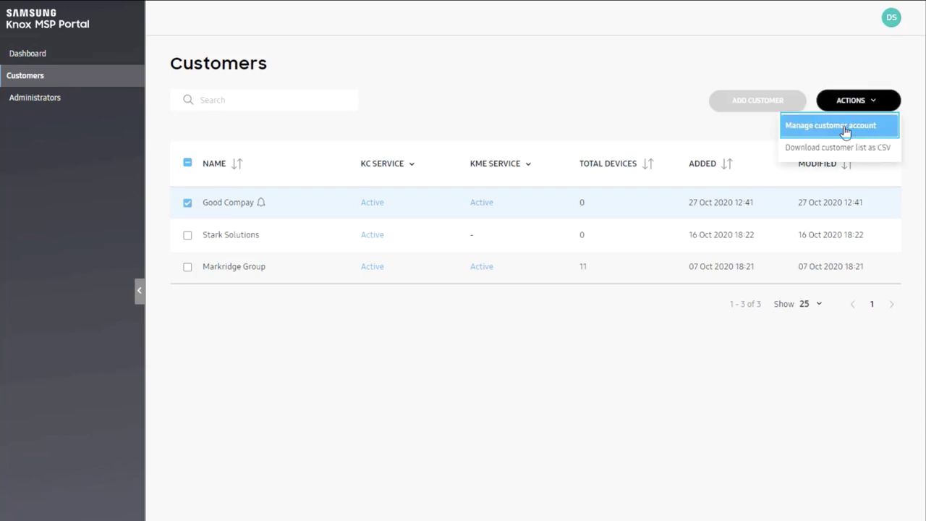
pyautogui.click(843, 126)
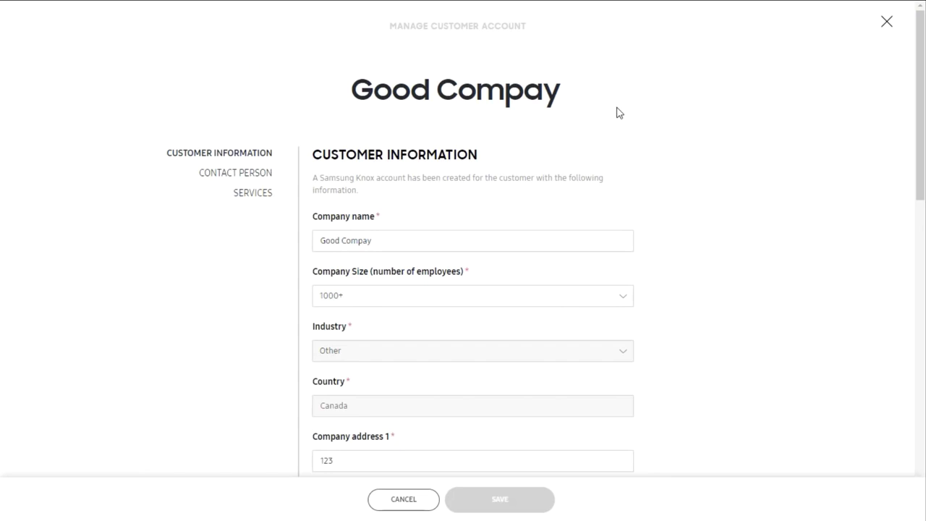
pyautogui.scroll(-12, 626, 132)
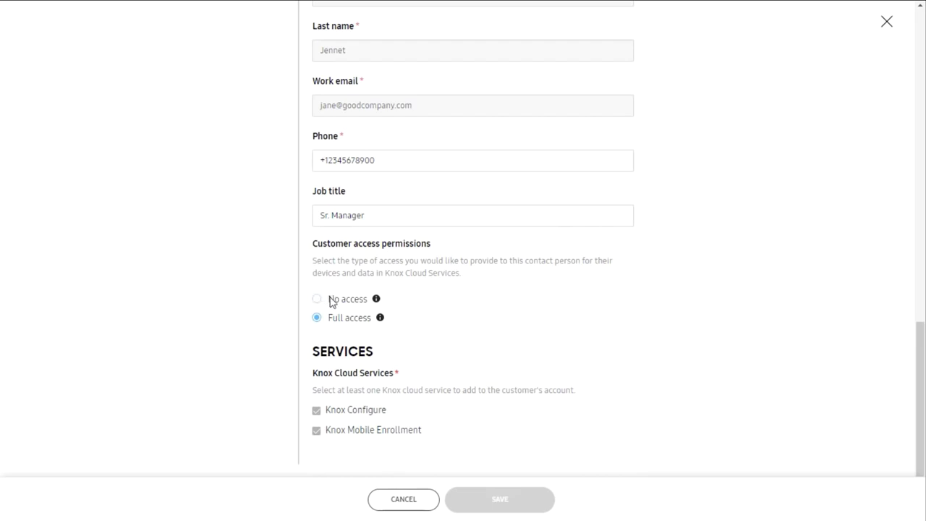
pyautogui.click(330, 300)
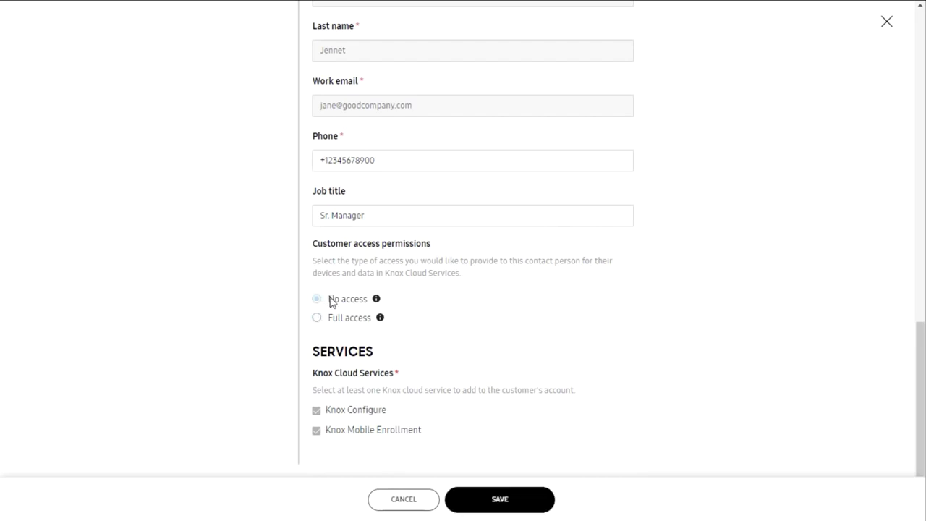
pyautogui.click(489, 497)
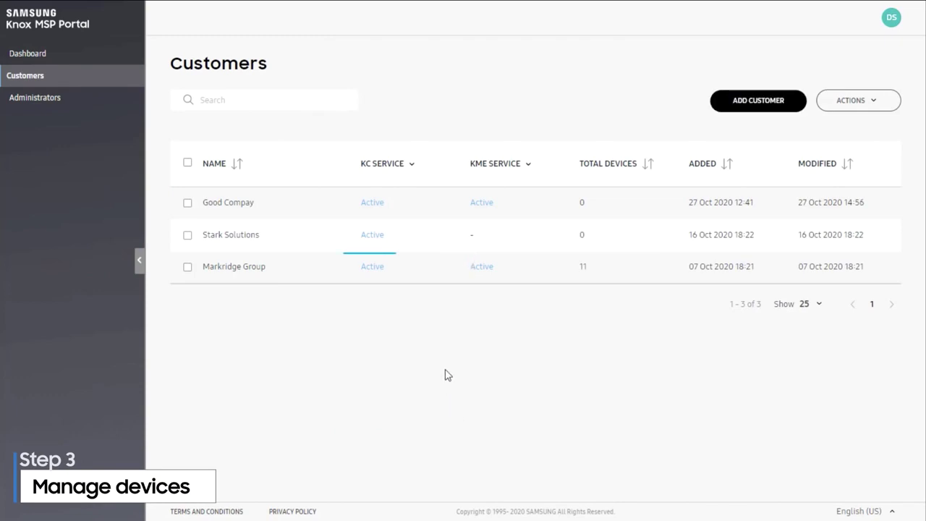
# Open Markridge Group's Knox Configure dashboard from its Active KC link and review the device counts
pyautogui.click(373, 267)
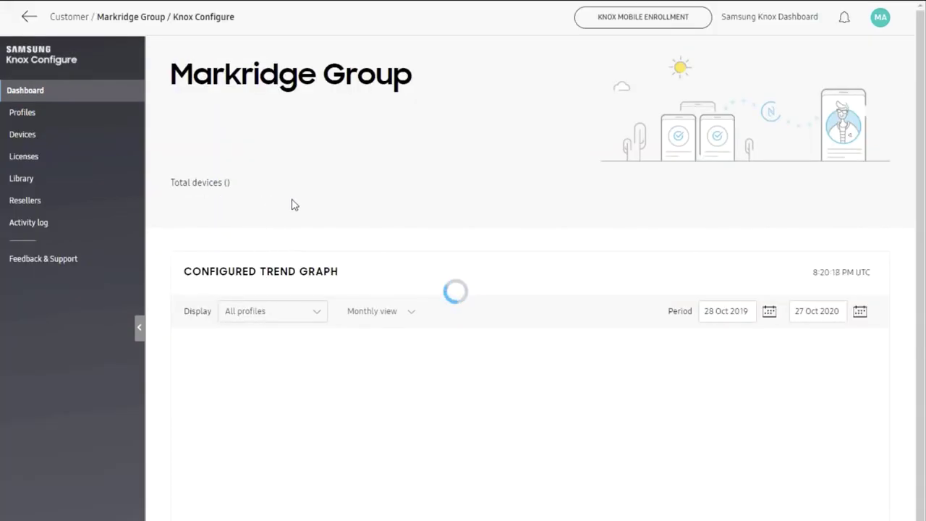
pyautogui.scroll(-3, 329, 264)
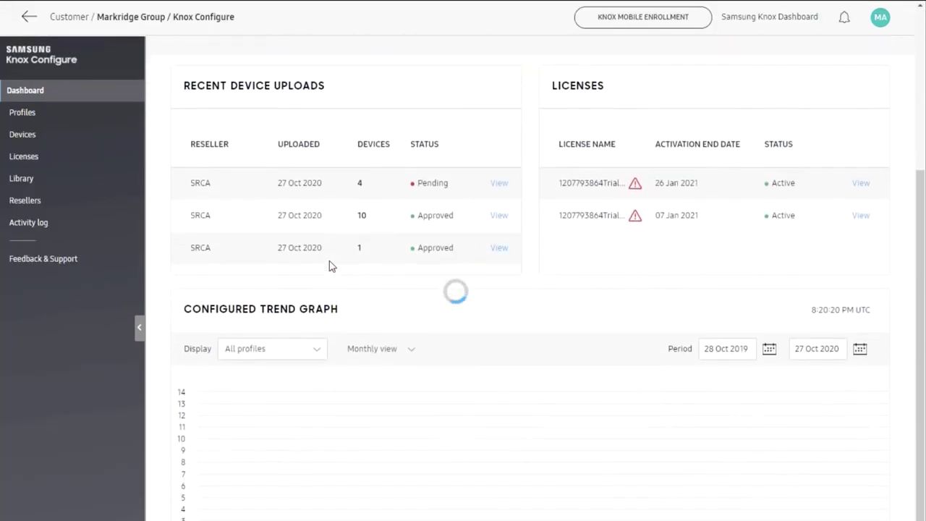
pyautogui.scroll(5, 329, 265)
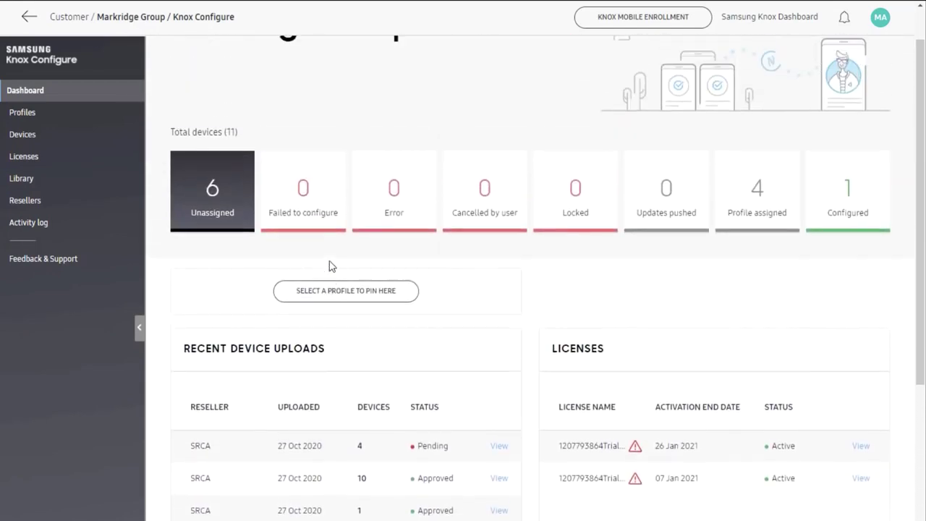
pyautogui.scroll(1, 329, 266)
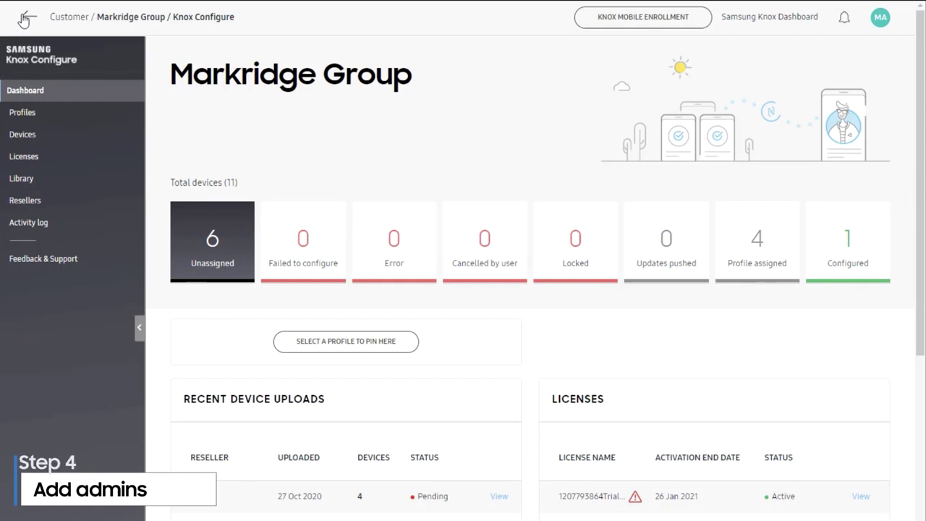
# Return to the portal's Administrators list and start a new administrator invitation
pyautogui.click(24, 19)
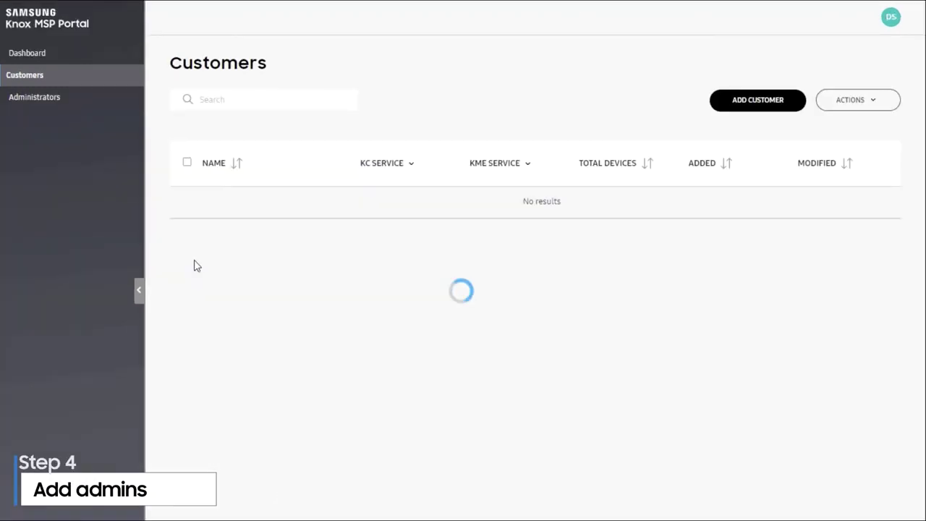
pyautogui.click(79, 95)
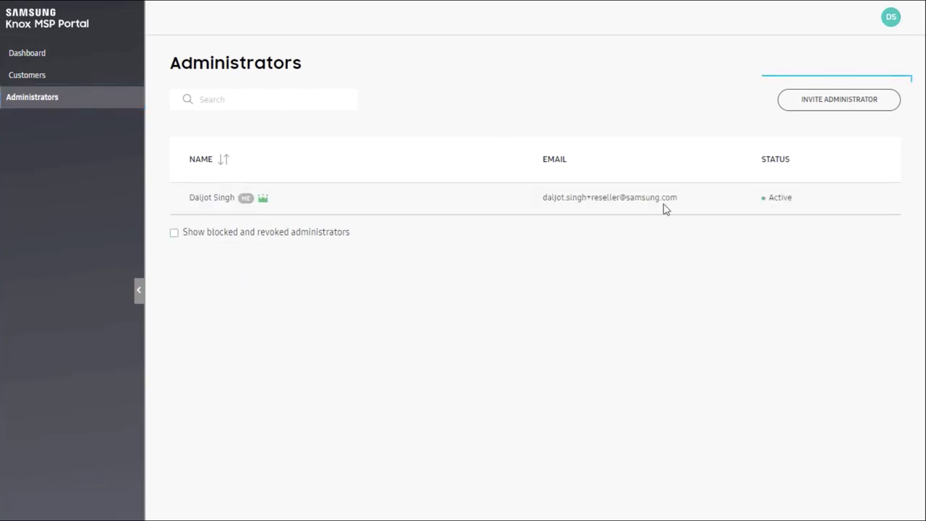
pyautogui.click(832, 97)
# Enter the new administrator's first name, last name and e-mail address, and send the invitation
pyautogui.click(463, 155)
pyautogui.write('John')
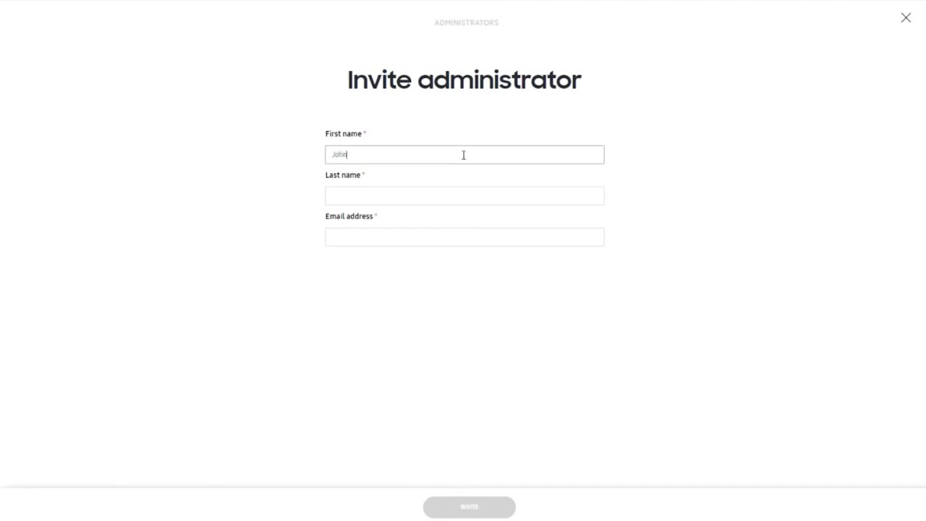
pyautogui.press('Tab')
pyautogui.write('Doe')
pyautogui.press('Tab')
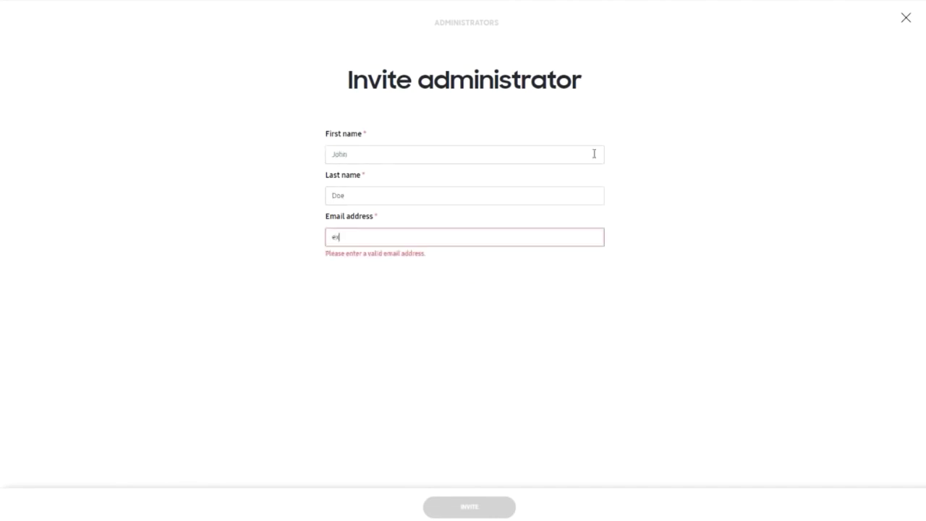
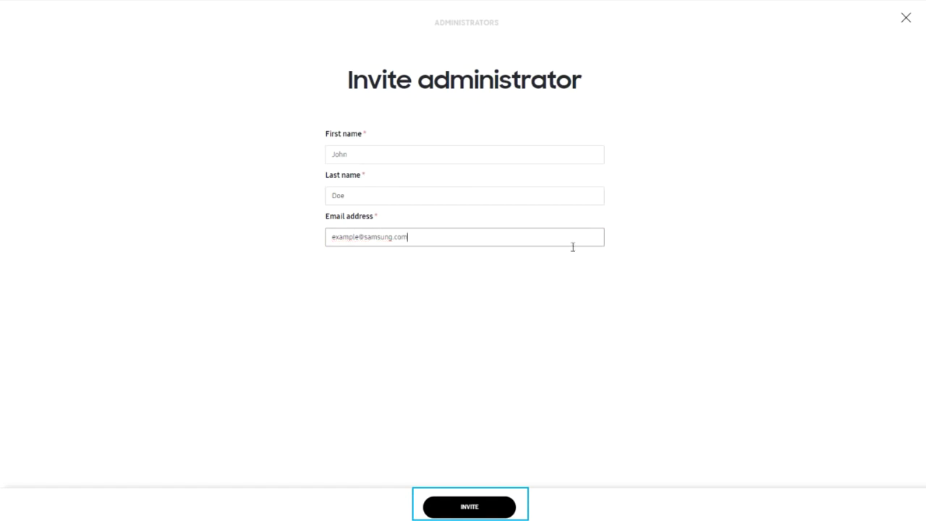
pyautogui.click(454, 505)
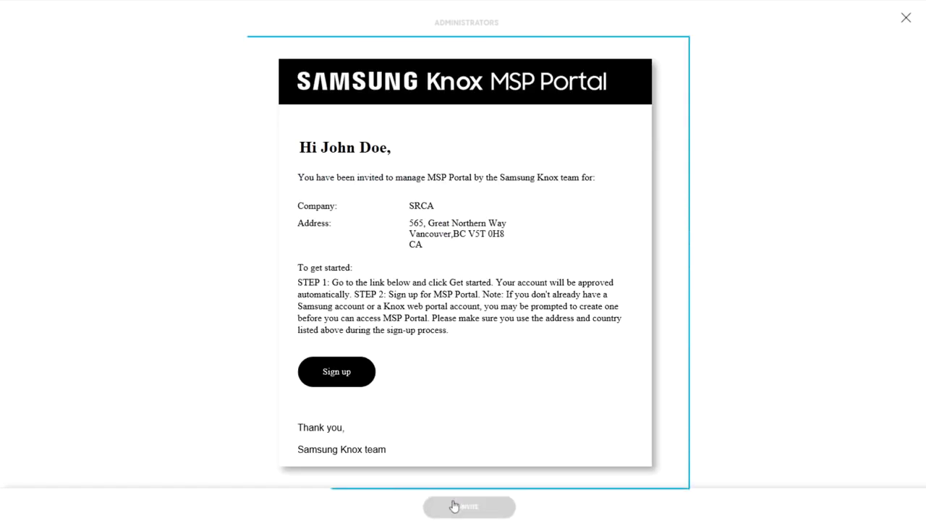